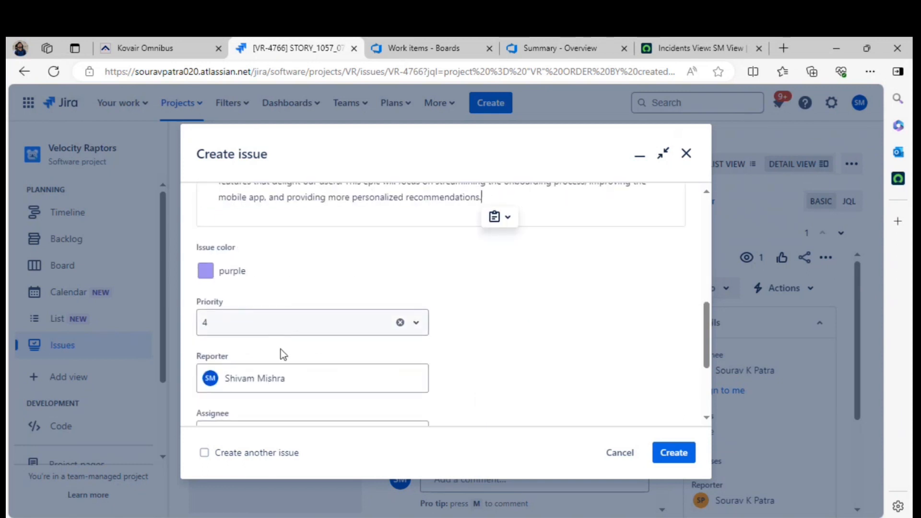
Attach the file "Use Case on financial Domain ppt.pptx" to the new issue and create it
scroll(281, 349, "down", 3)
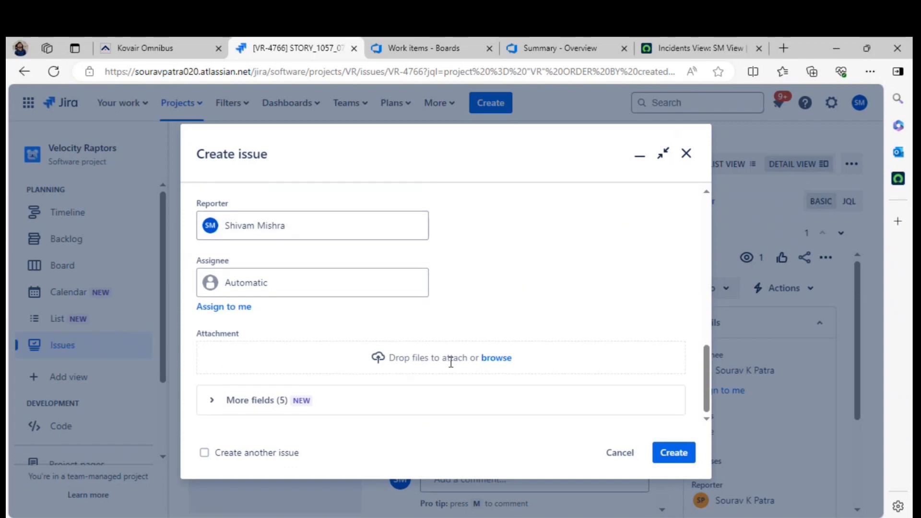
left_click(497, 361)
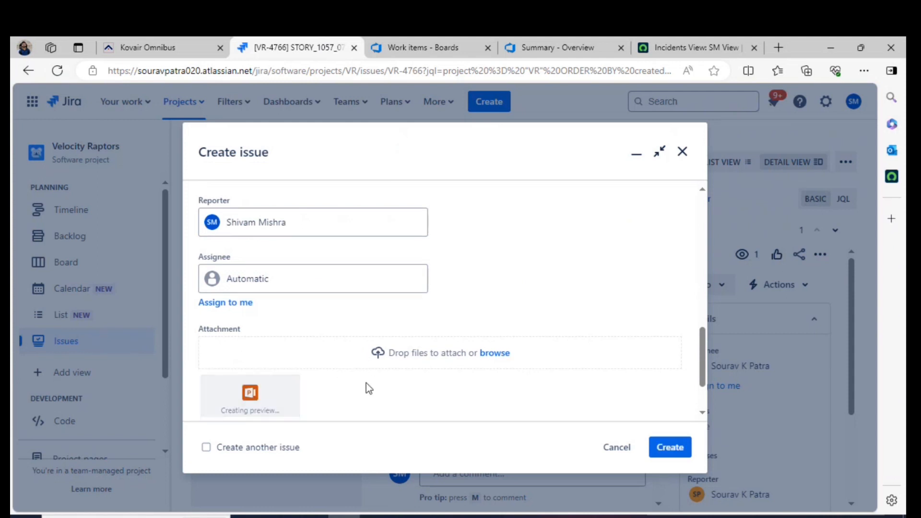
scroll(469, 399, "down", 2)
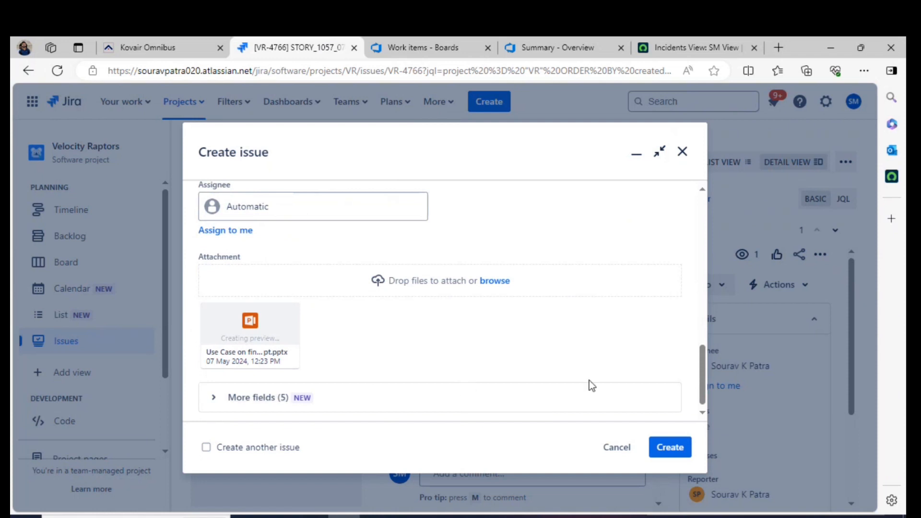
left_click(670, 448)
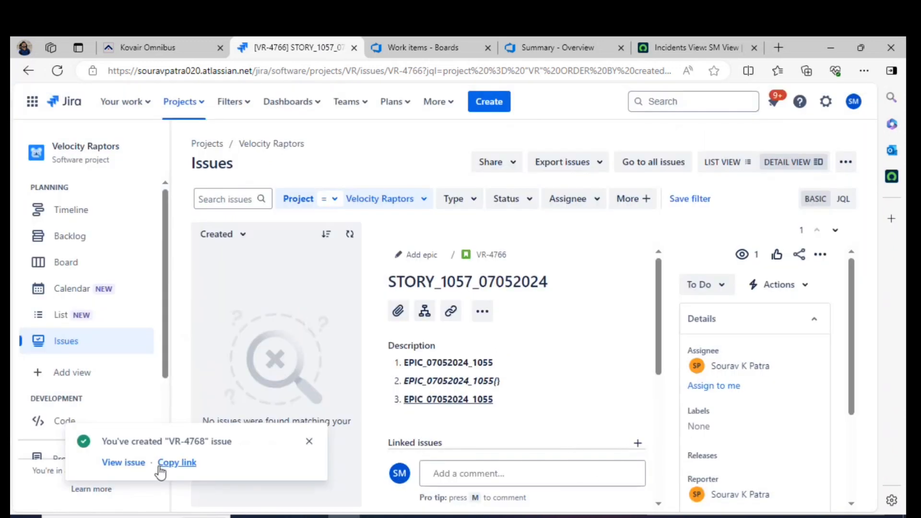
left_click(309, 442)
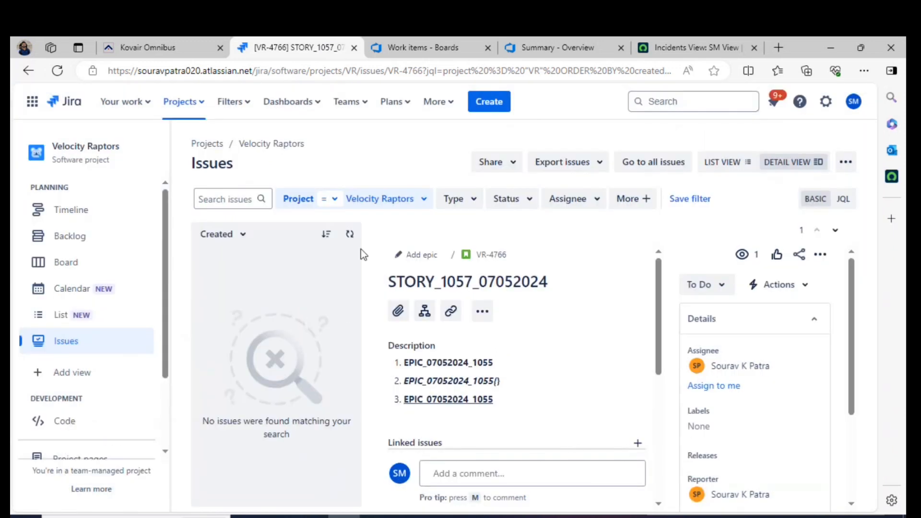
Refresh the issue list and review the Improve Customer Experience epic's description, attachment, Record ID and Record URL
left_click(349, 234)
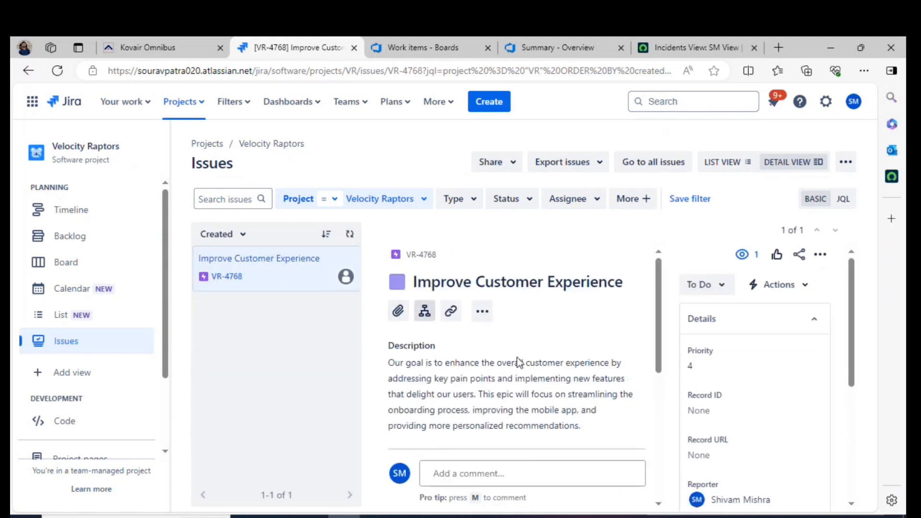
scroll(645, 424, "down", 3)
scroll(479, 381, "up", 3)
scroll(510, 386, "down", 2)
scroll(731, 405, "down", 1)
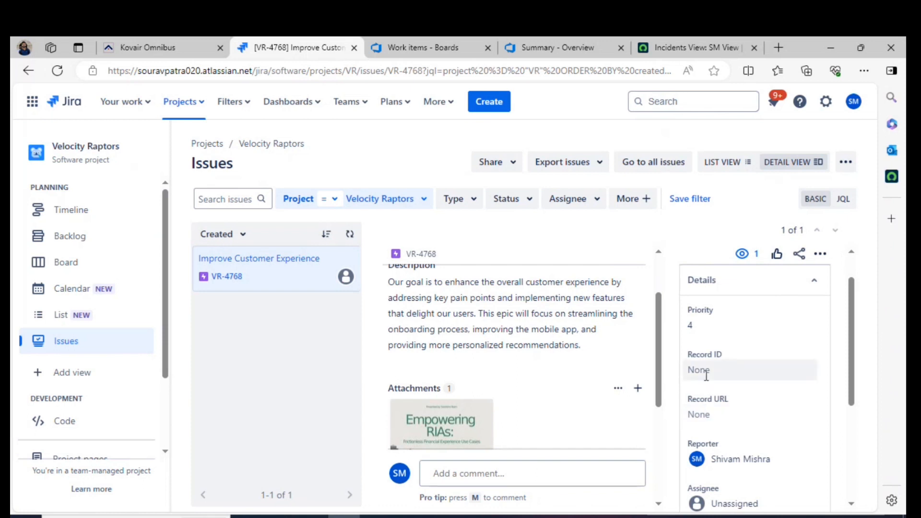
left_click(350, 240)
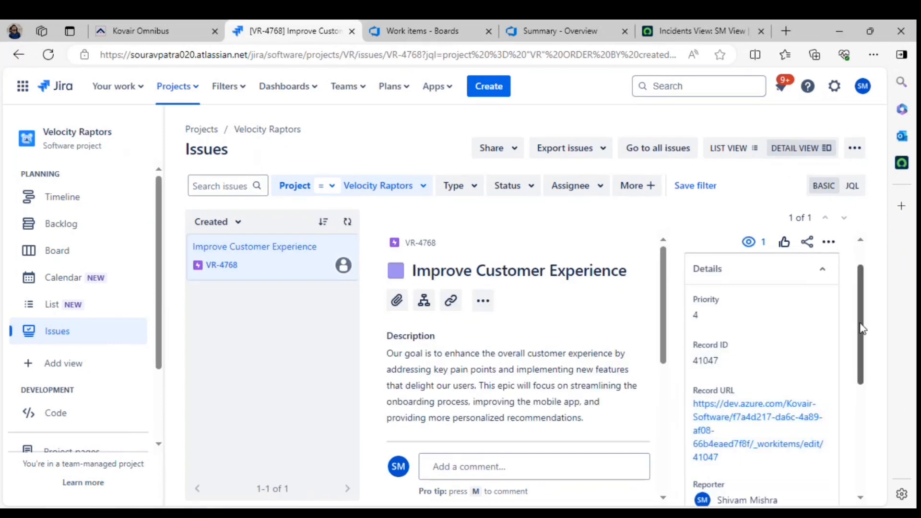
left_click_drag(859, 323, 859, 344)
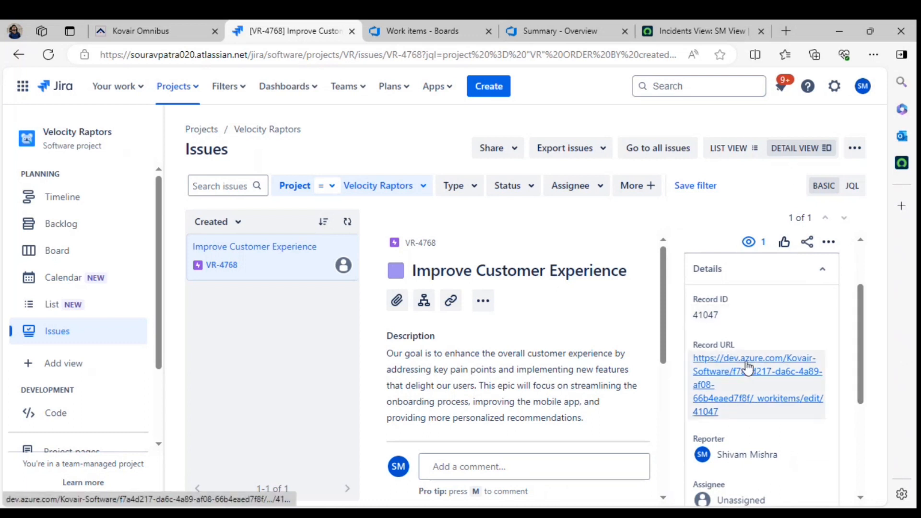
Open the epic's linked Azure DevOps work item and check its attachments and details
left_click(724, 364)
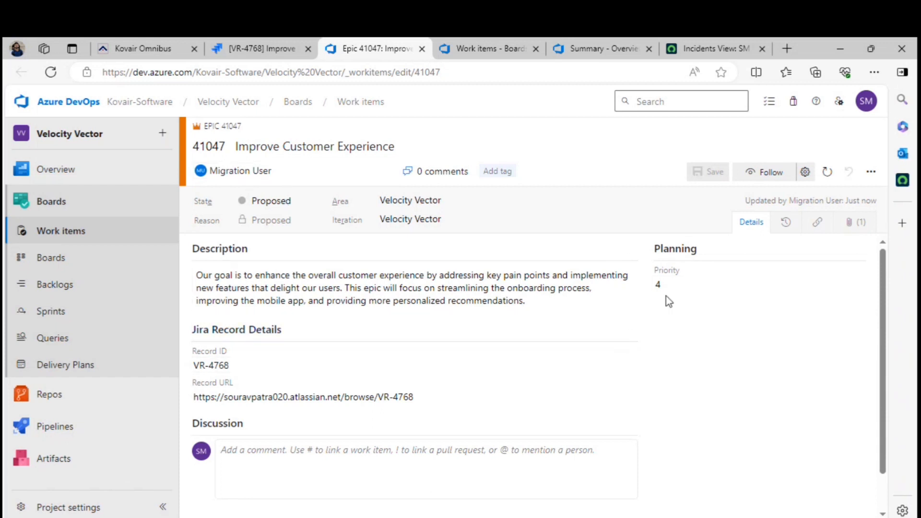
left_click(855, 227)
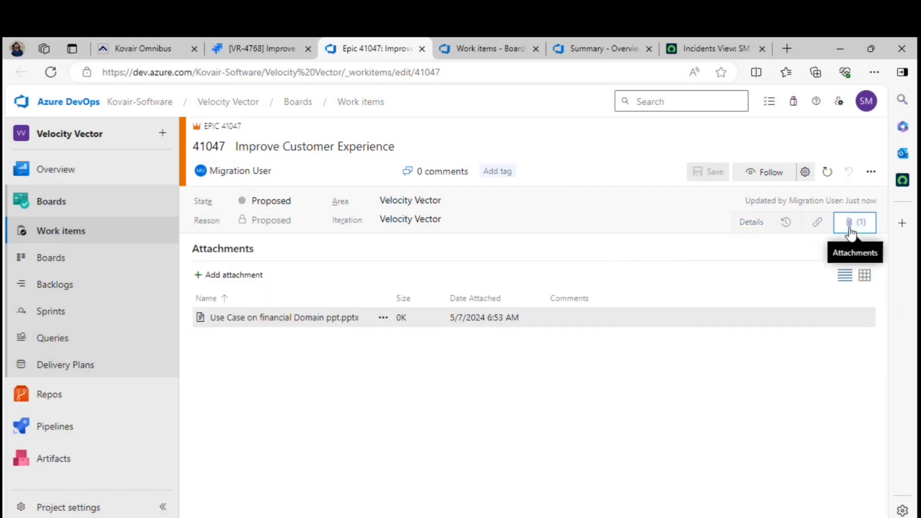
left_click(751, 221)
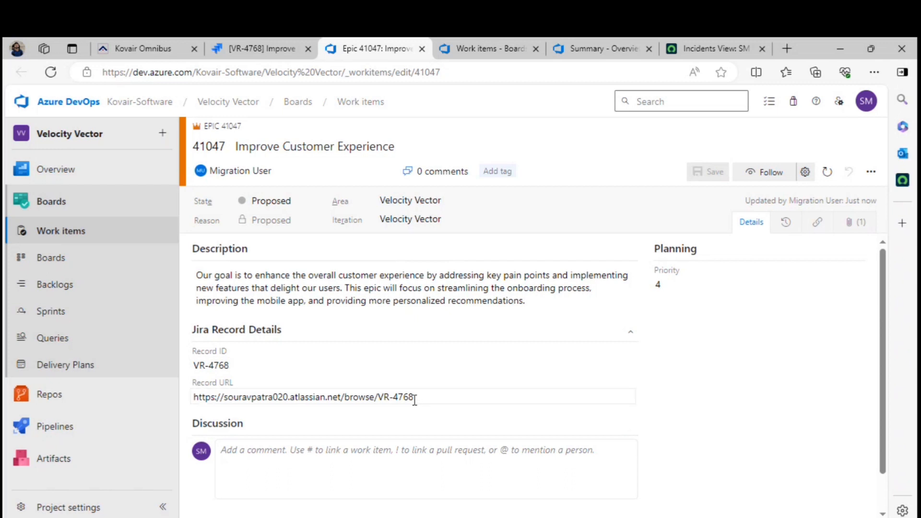
Link a new Related story titled "Simplify Onboarding Process" to the epic, add a formatted description of the onboarding needs, and save it
left_click(810, 220)
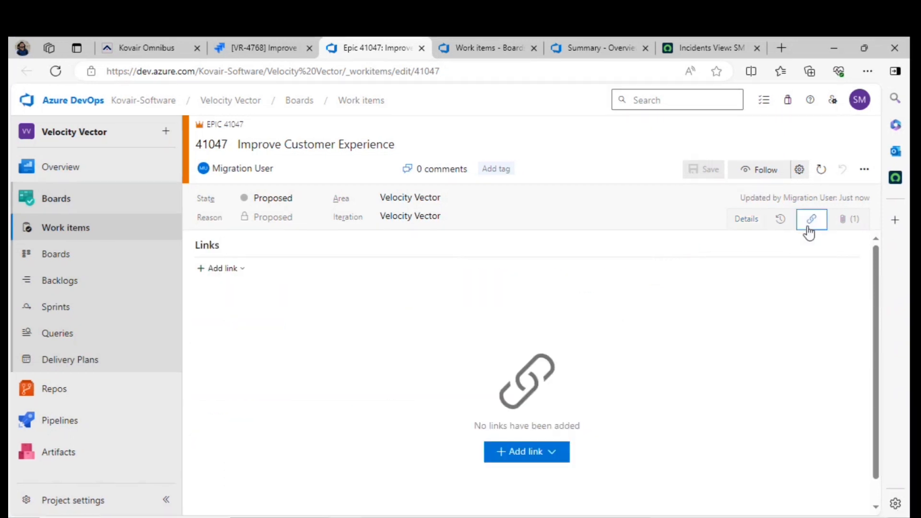
left_click(510, 460)
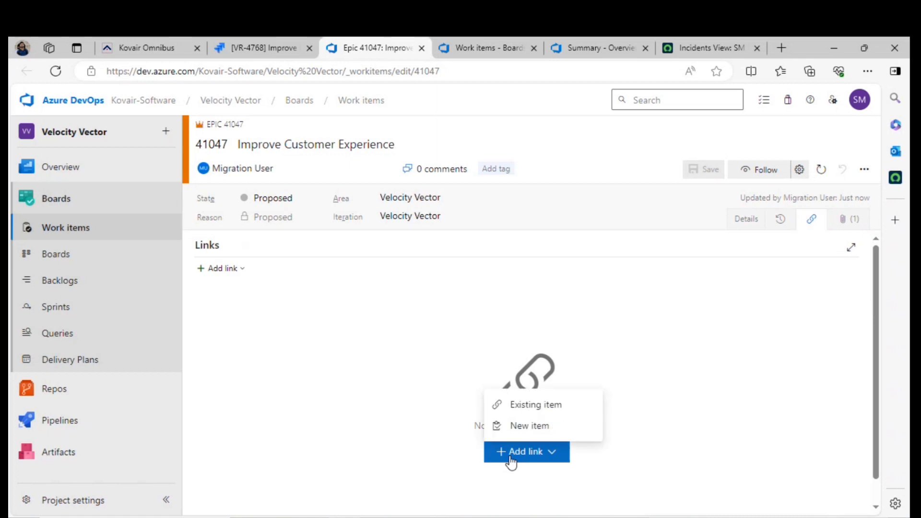
left_click(526, 432)
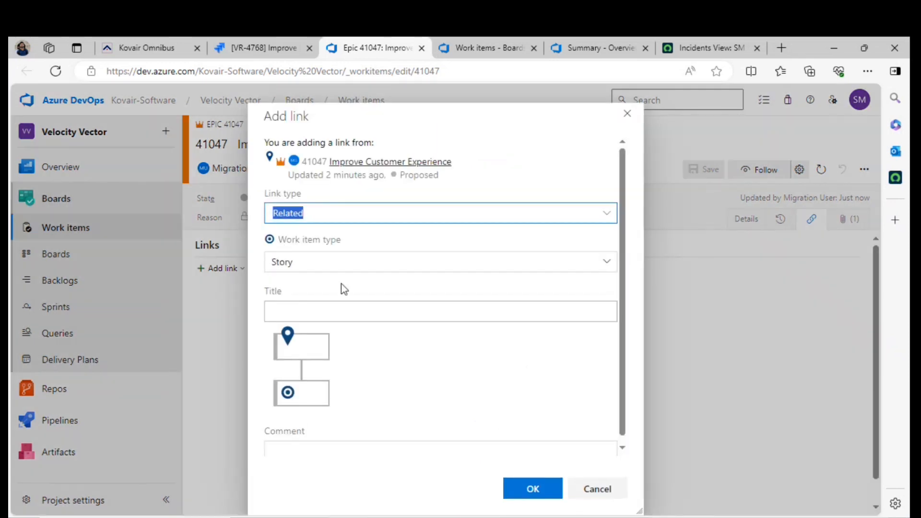
left_click(341, 310)
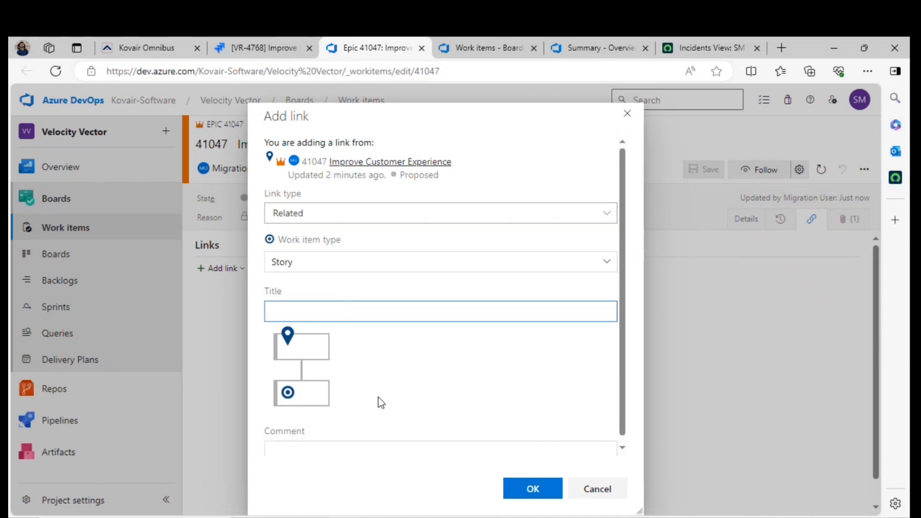
type("Simplify Onboarding Process")
left_click(532, 489)
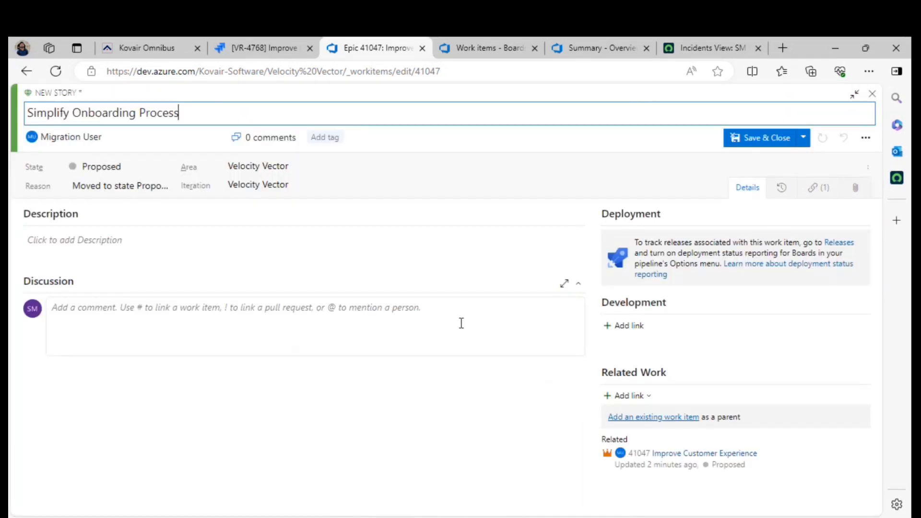
left_click(125, 242)
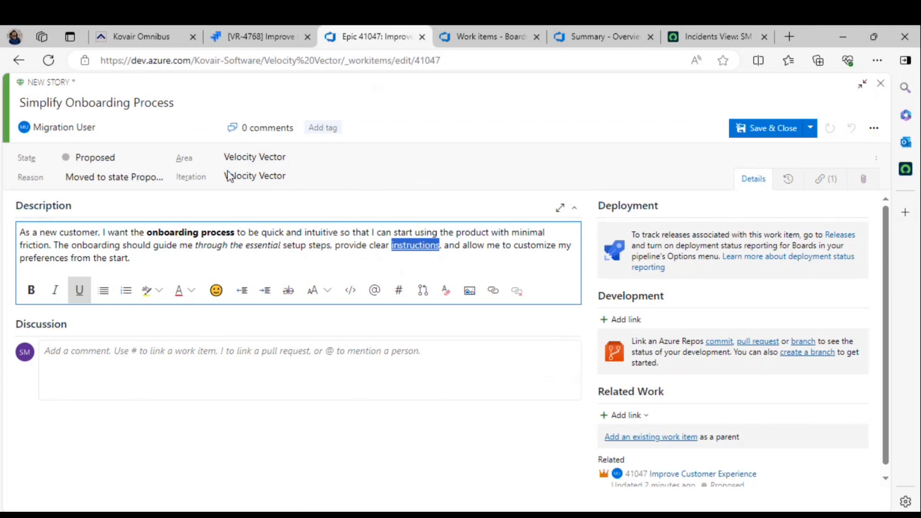
left_click(764, 134)
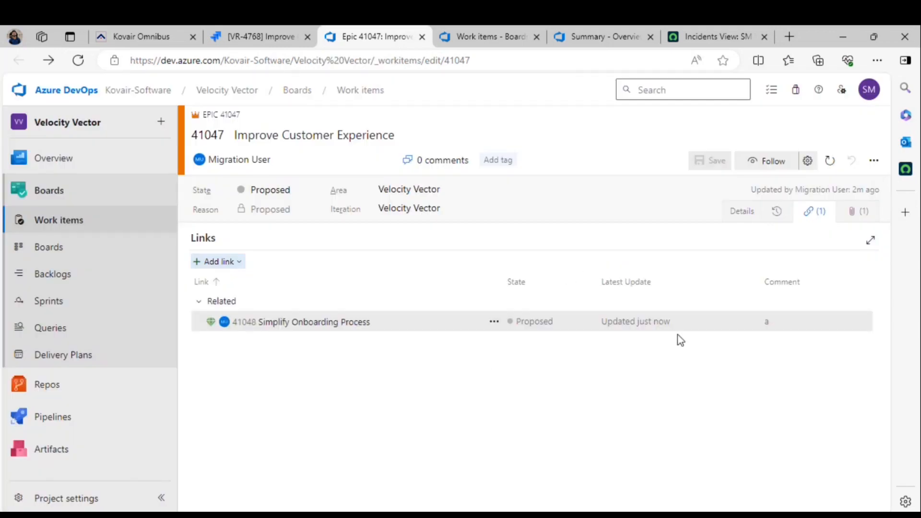
Set the epic's state to Active, add the comment "Story linked to the Epic", and save the work item
left_click(740, 210)
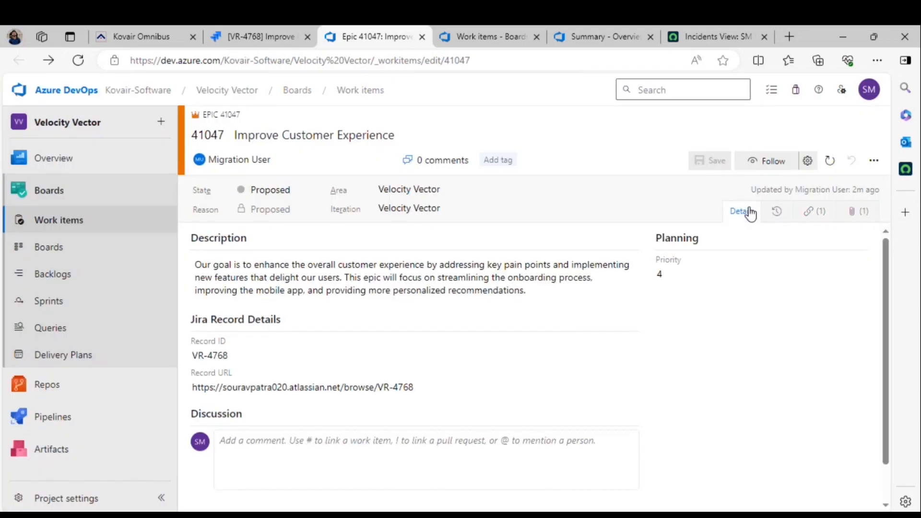
left_click(311, 193)
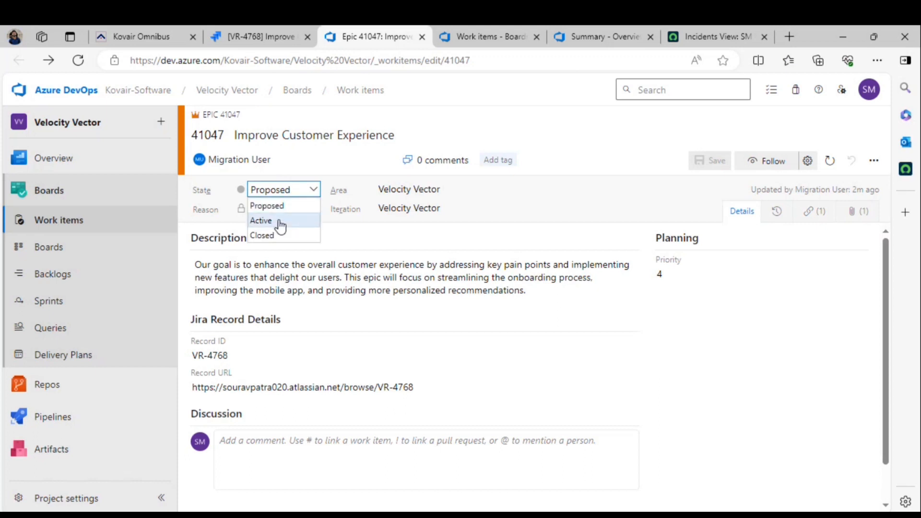
left_click(280, 221)
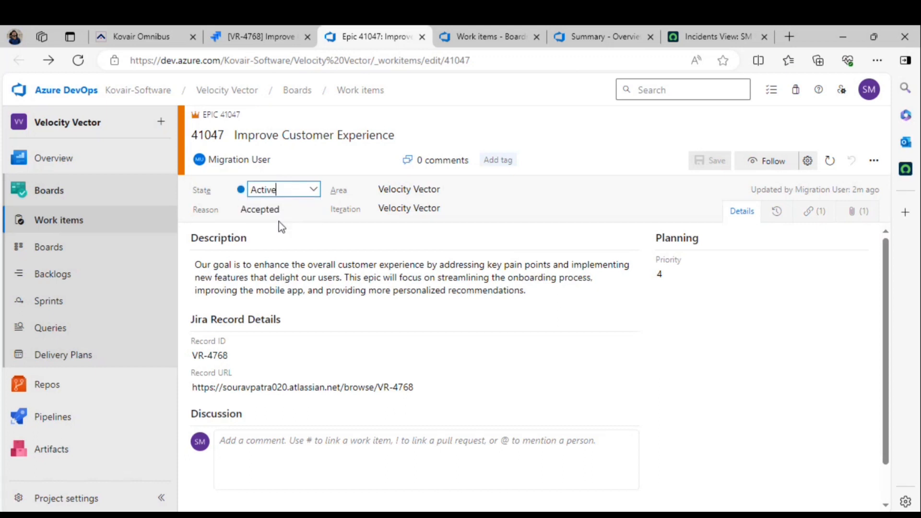
left_click(319, 438)
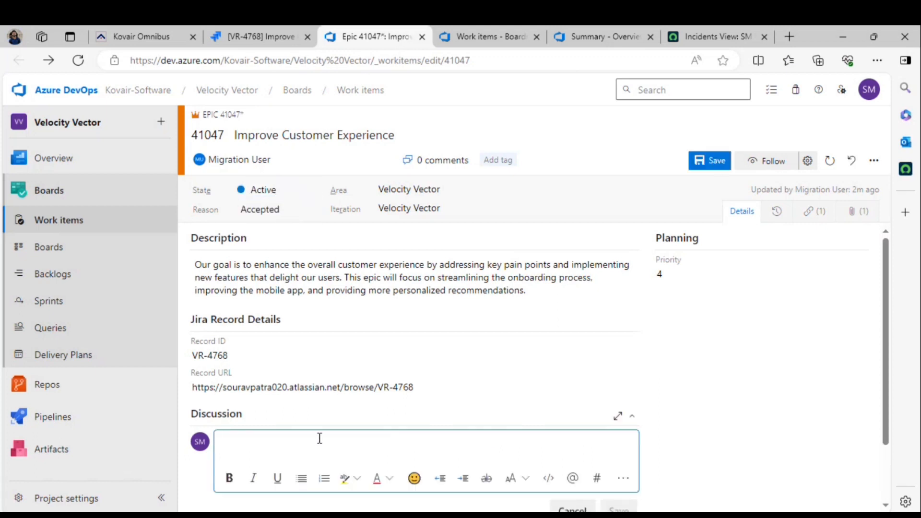
type("Story linked to the Epic")
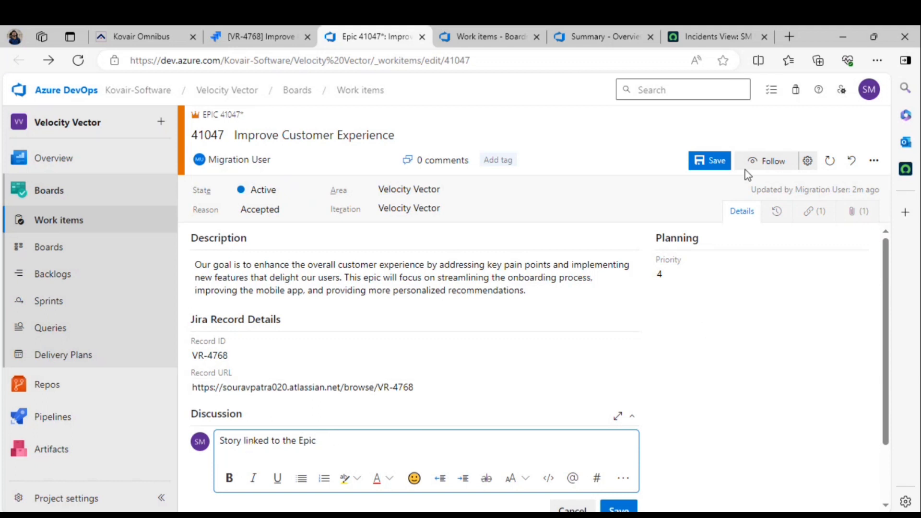
left_click(716, 160)
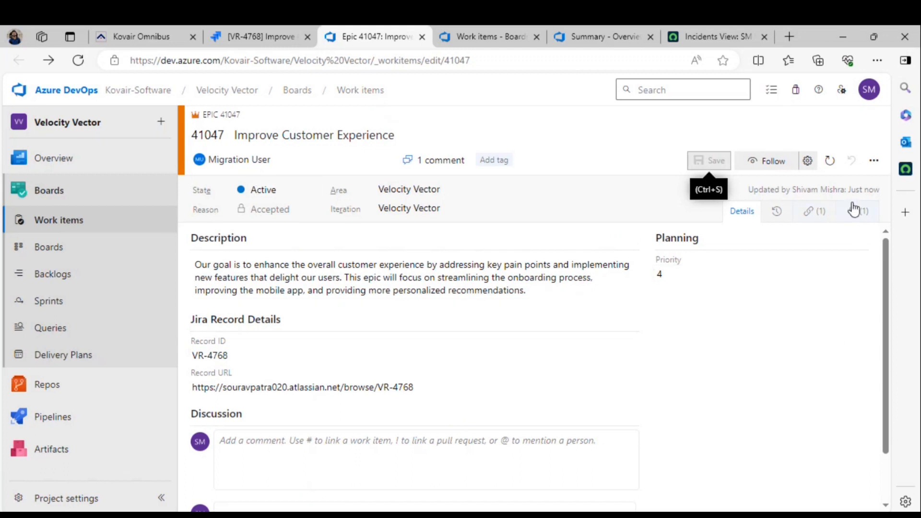
Switch to Jira, reload the issues, and examine the Simplify Onboarding Process story's links and the Improve Customer Experience epic's status and comments
left_click(818, 214)
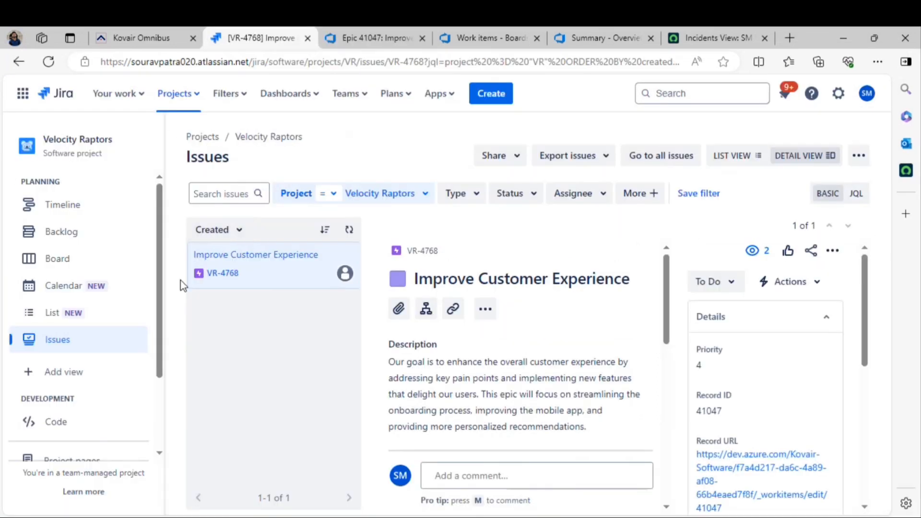
left_click(49, 67)
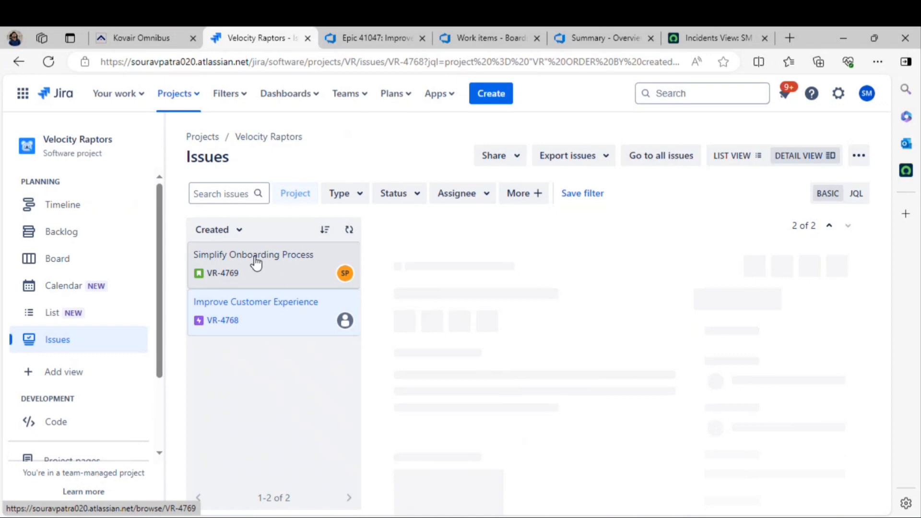
left_click(254, 260)
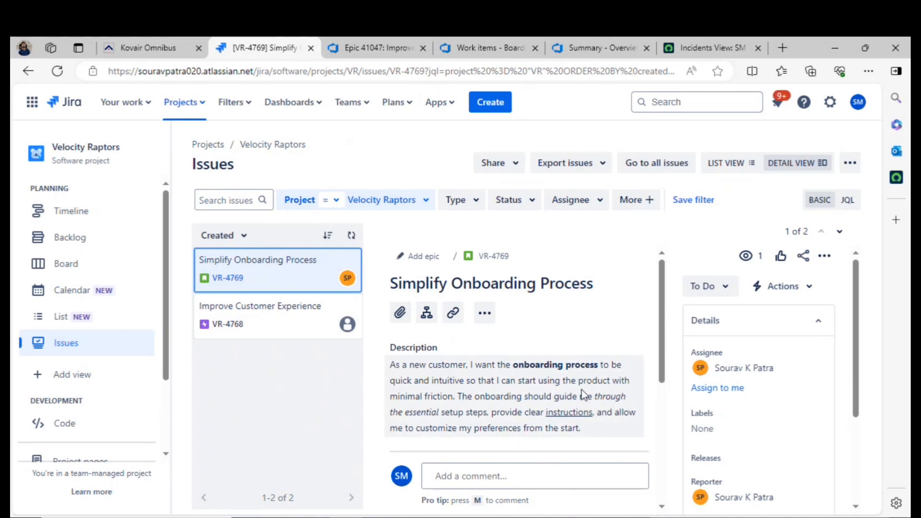
scroll(565, 397, "down", 3)
scroll(565, 397, "down", 1)
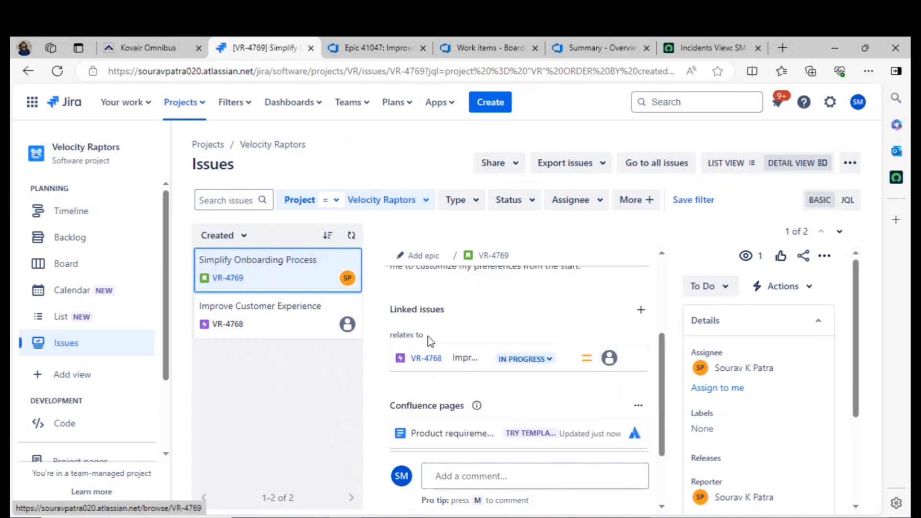
left_click(244, 326)
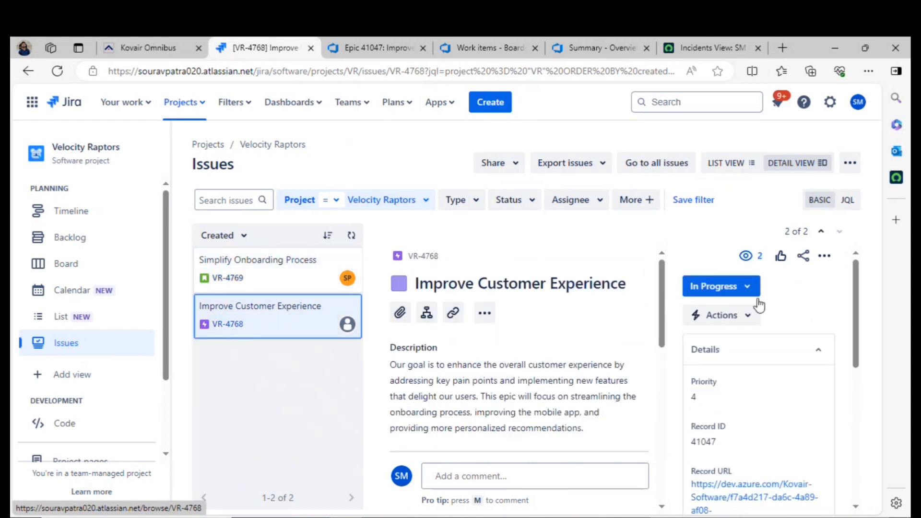
scroll(517, 393, "down", 6)
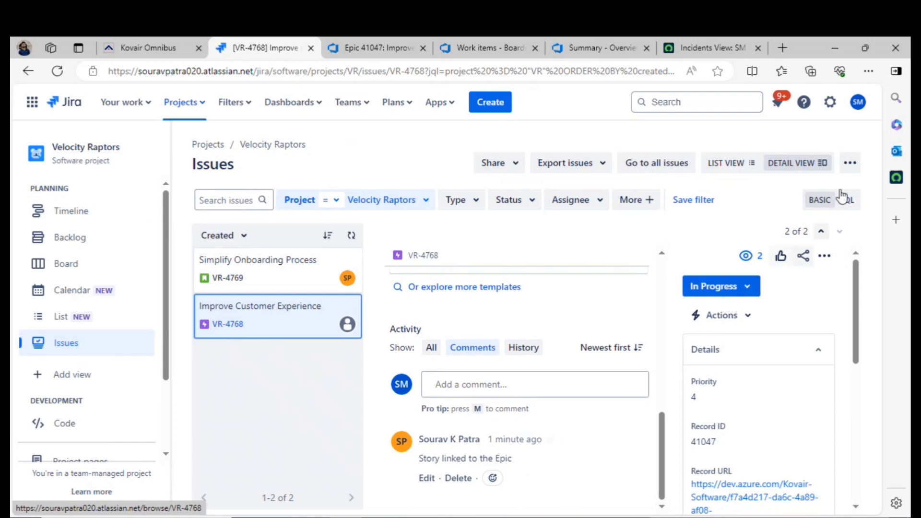
Switch to ServiceNow and fill in a new incident titled "Mobile App Crashes on iOS 15" with urgency 1 - High and a formatted description
left_click(865, 52)
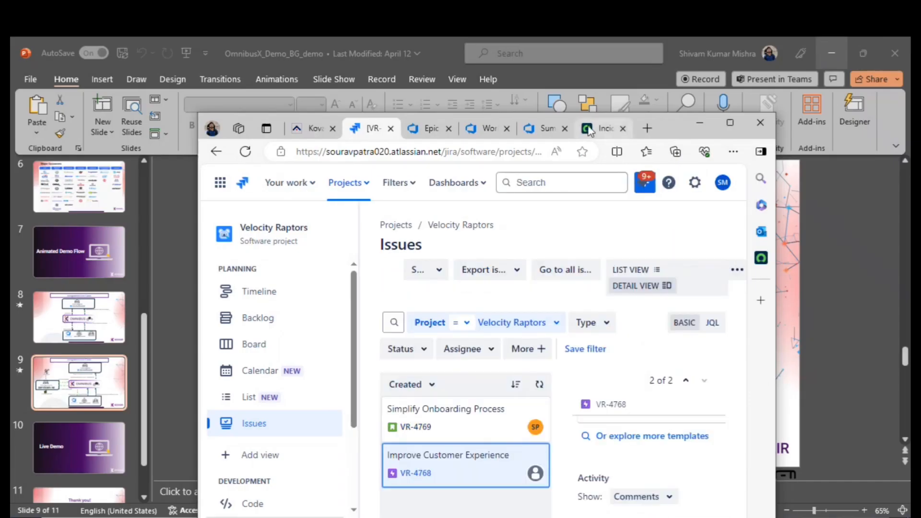
left_click(607, 127)
left_click(726, 122)
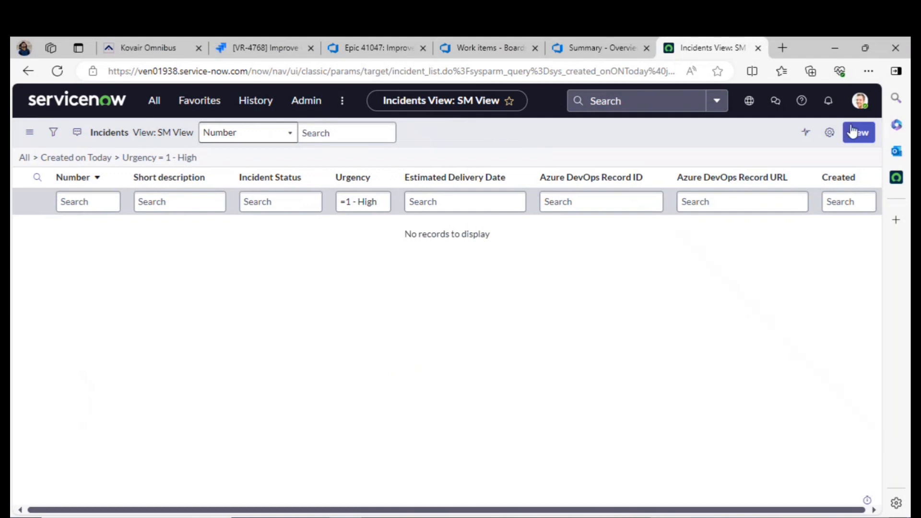
left_click(852, 136)
left_click(852, 138)
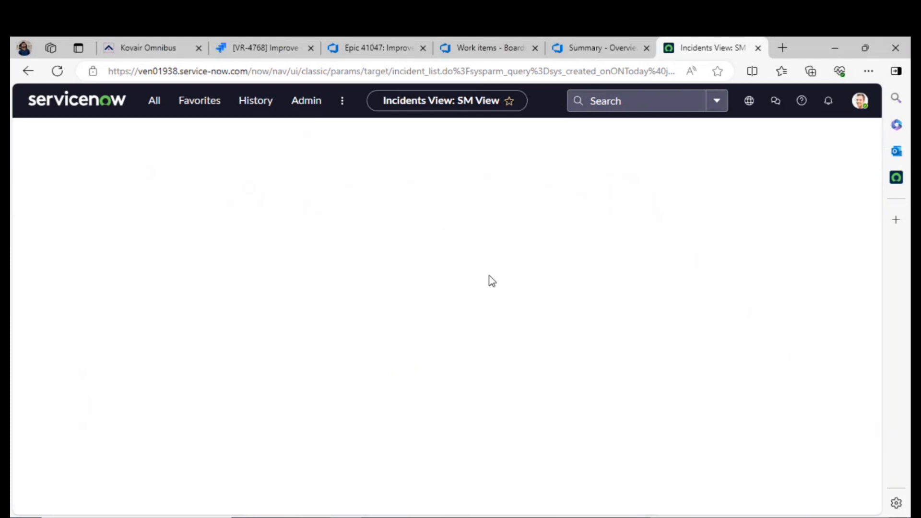
left_click(354, 173)
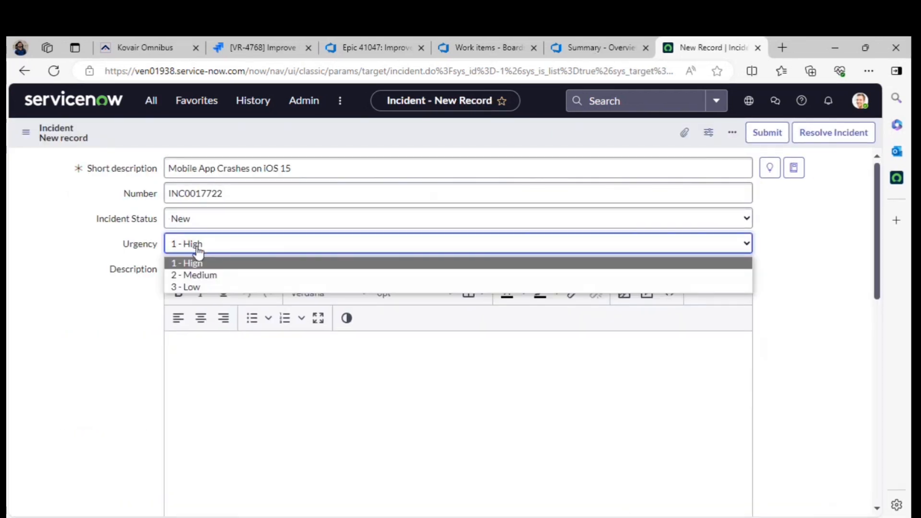
left_click(198, 251)
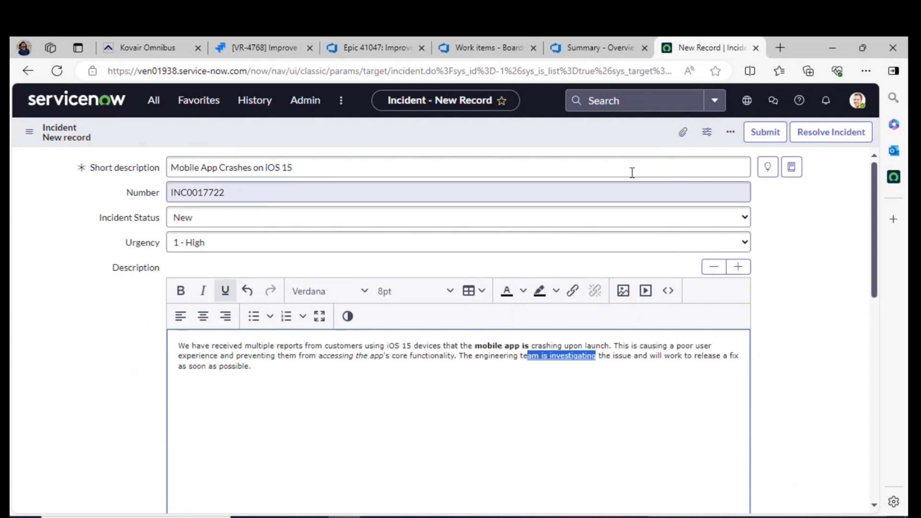
Attach the download-removebg-preview image file to the new incident and submit it
left_click(683, 131)
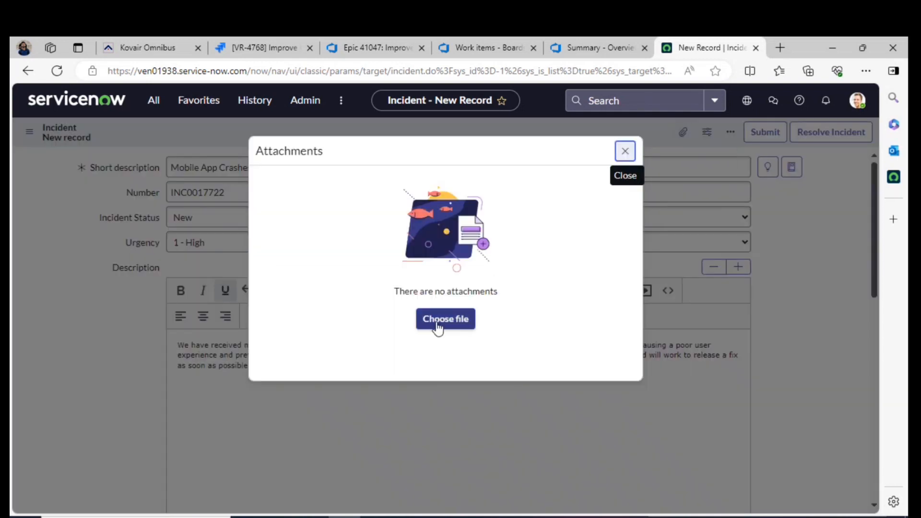
left_click(438, 328)
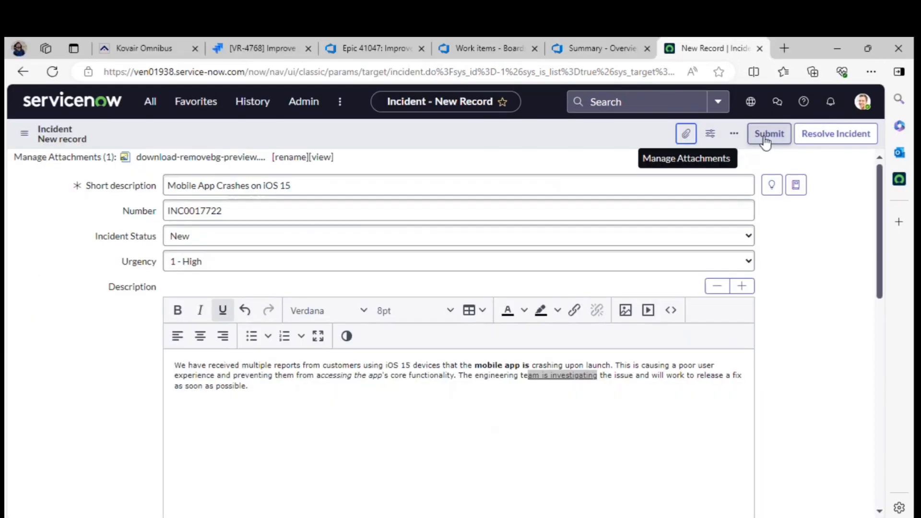
left_click(765, 137)
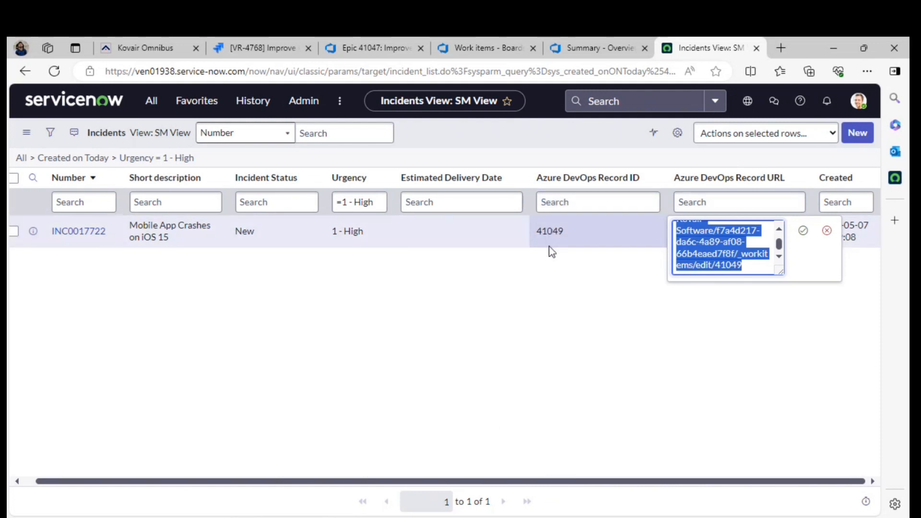
Open the incident's linked Azure DevOps bug in a new browser tab and examine its description and its Jira and ServiceNow record details
left_click(780, 48)
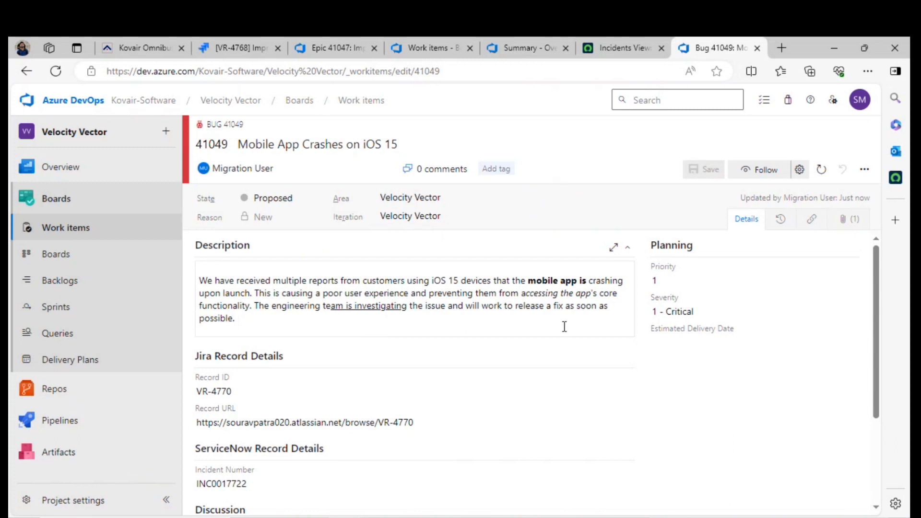
scroll(337, 393, "down", 3)
scroll(355, 388, "up", 2)
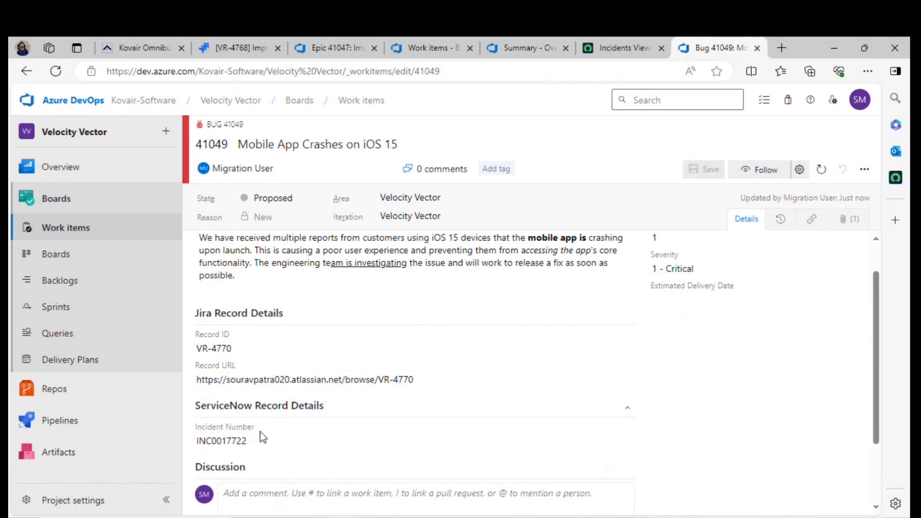
scroll(480, 412, "up", 2)
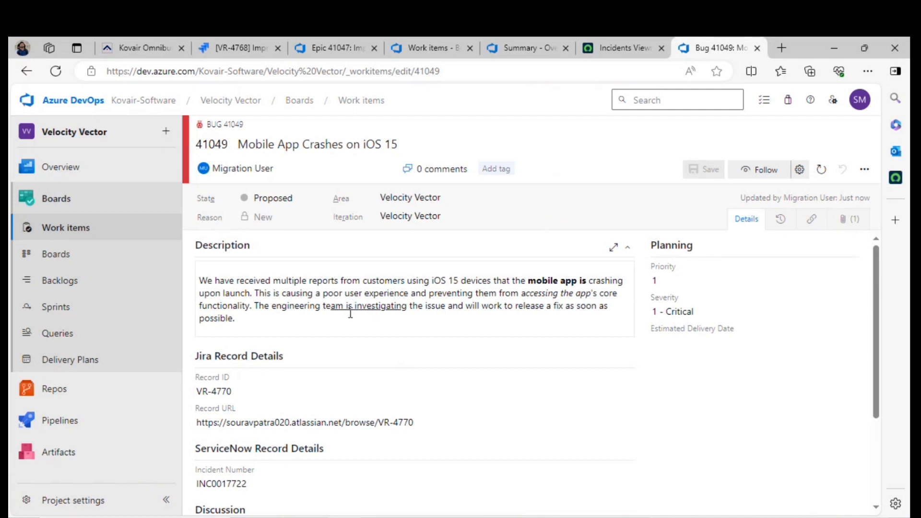
Link the bug to the existing Simplify Onboarding Process story using the Affects link type
left_click(811, 222)
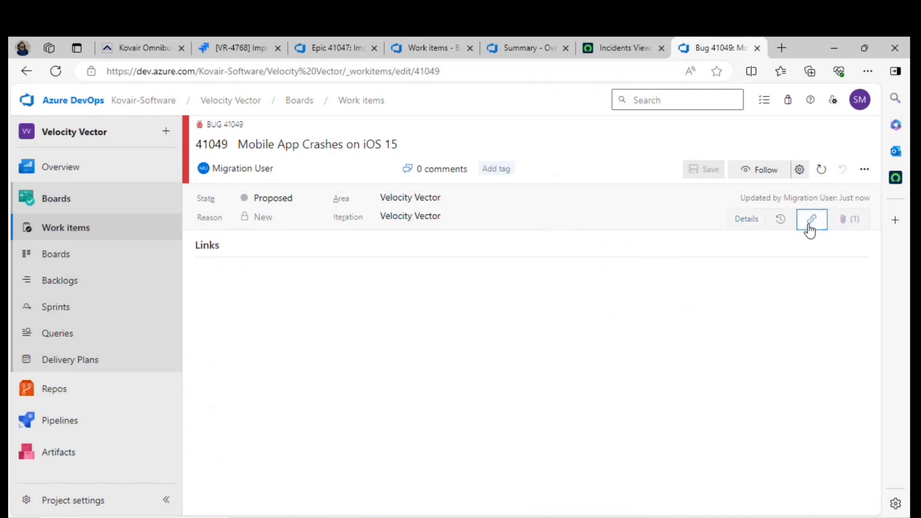
left_click(509, 452)
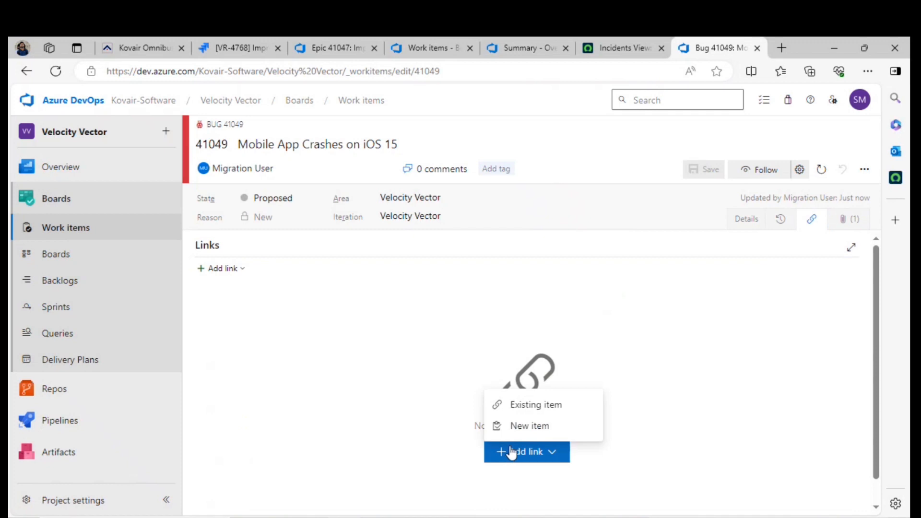
left_click(528, 405)
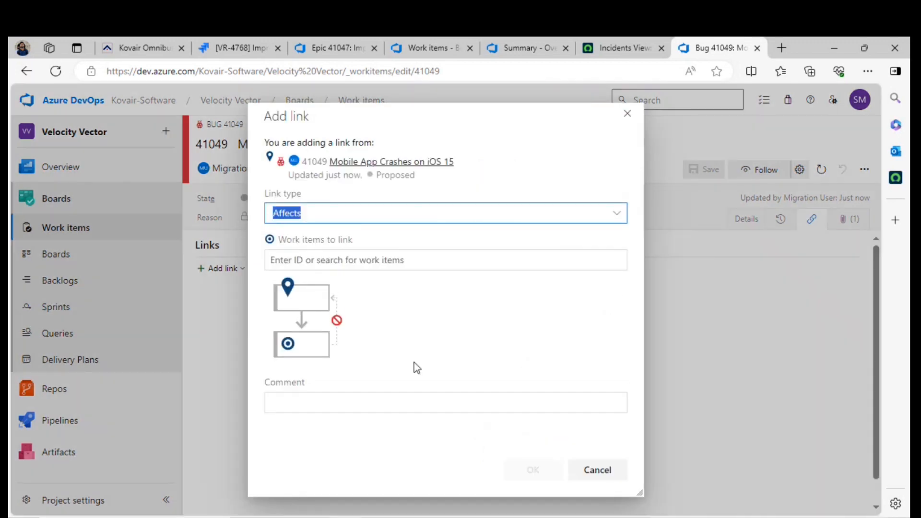
left_click(328, 262)
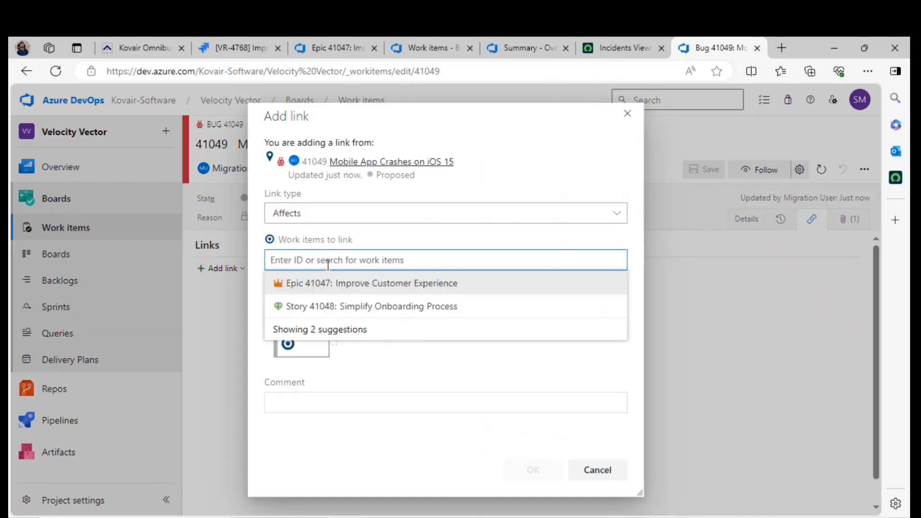
left_click(335, 305)
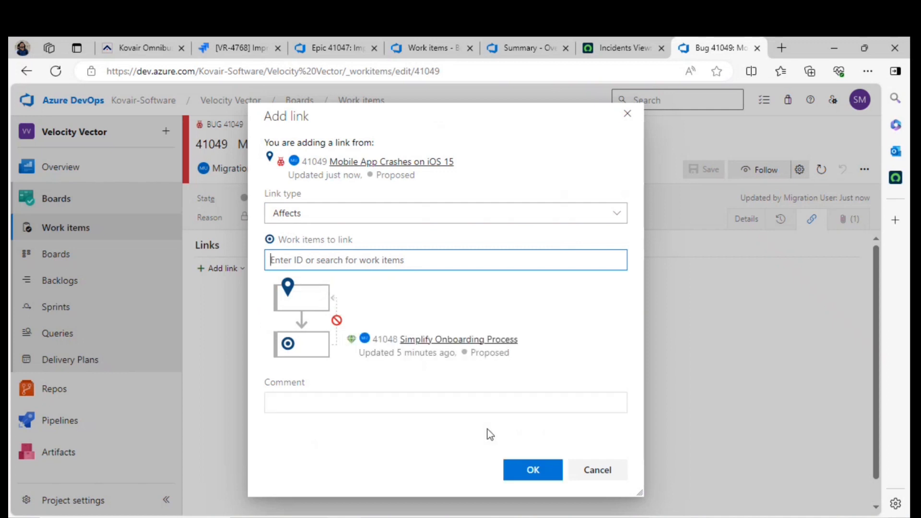
left_click(543, 474)
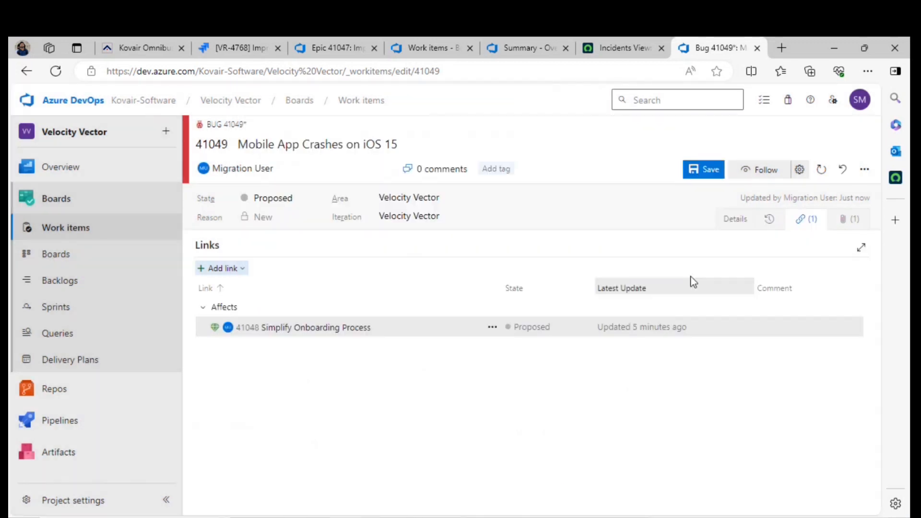
Enter the discussion comment "User Story linked. Working on the Bug fix." on the bug
left_click(735, 219)
scroll(312, 412, "down", 3)
scroll(312, 412, "up", 3)
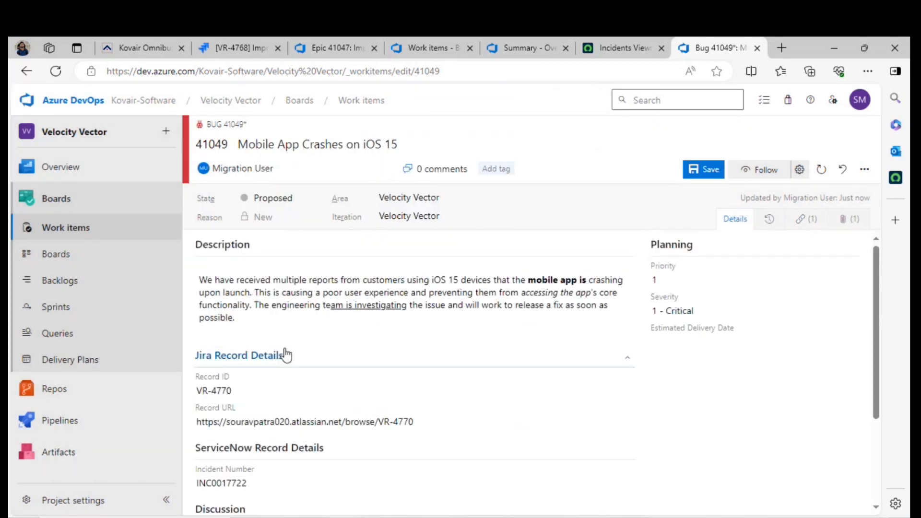
scroll(317, 403, "down", 3)
left_click(309, 419)
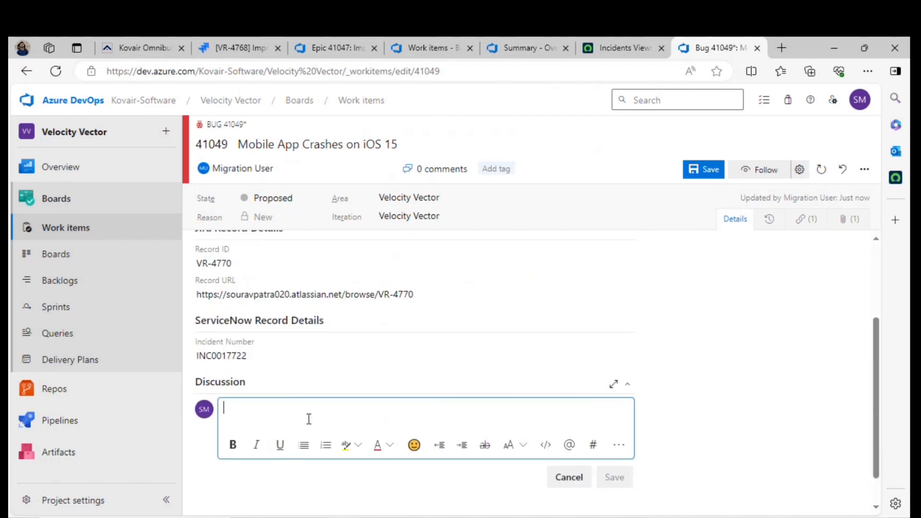
type("User Story linked: Working on the Bug fix")
Set the bug's Estimated Delivery Date to 10/05/2024 and its state to Active, and save the work item
scroll(598, 386, "up", 3)
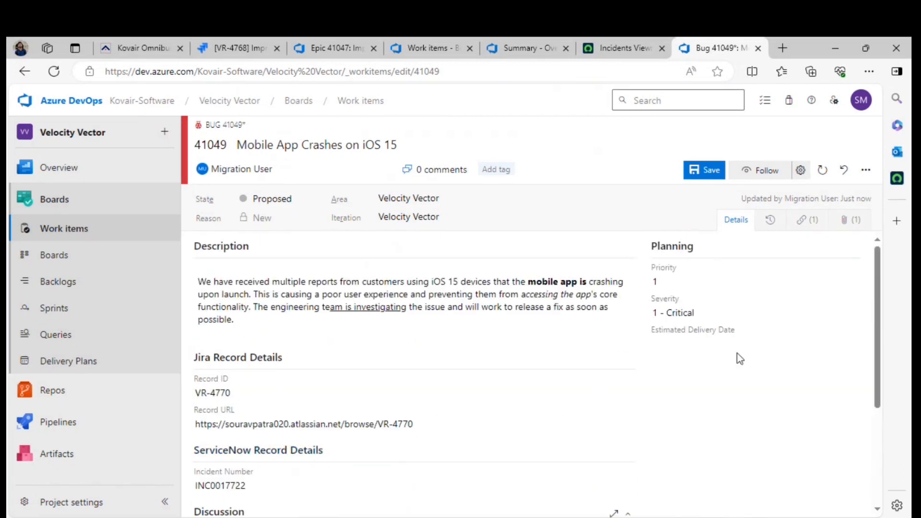
left_click(696, 345)
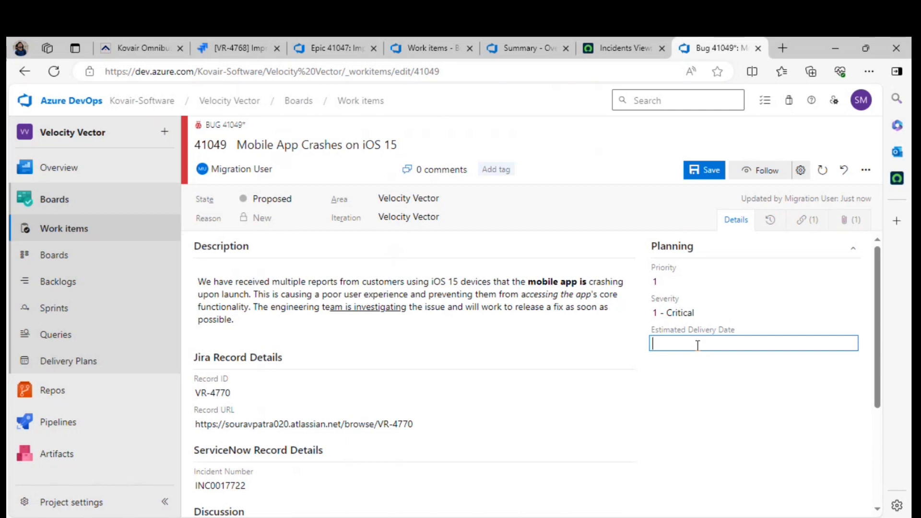
type("10/05/2024")
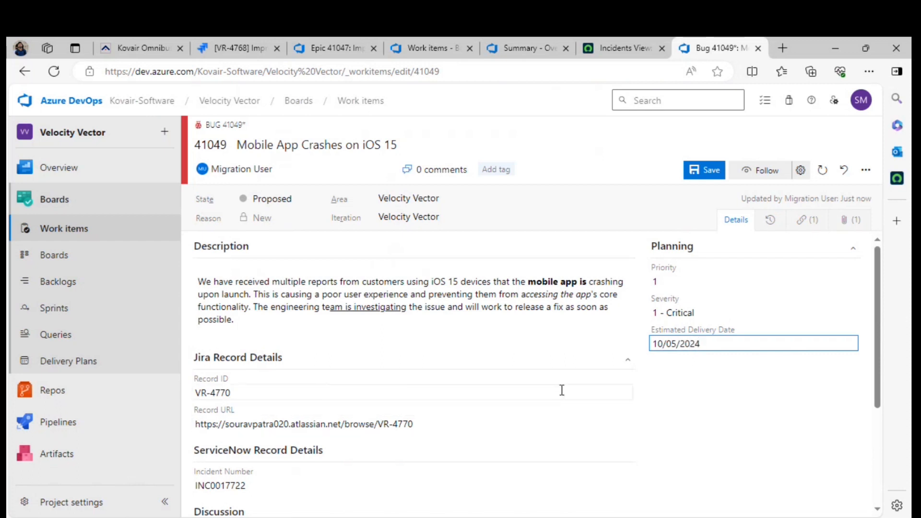
left_click(315, 199)
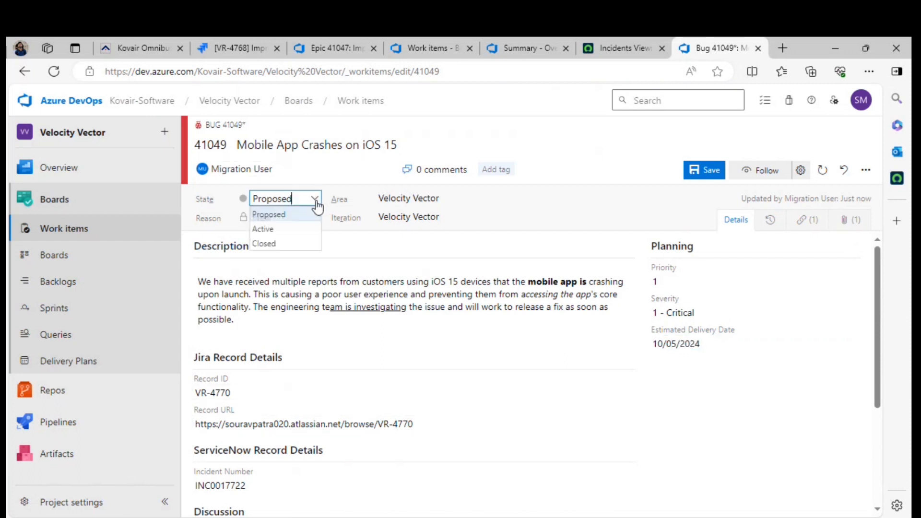
left_click(263, 229)
left_click(699, 176)
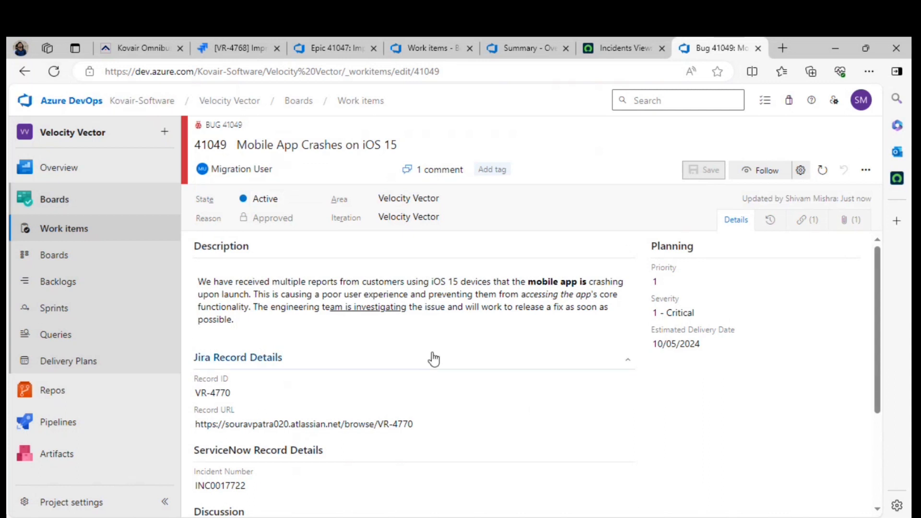
Review the saved bug, switch to ServiceNow, reload the incidents, and examine the Mobile App Crashes incident's status, delivery date and comments
scroll(430, 358, "down", 2)
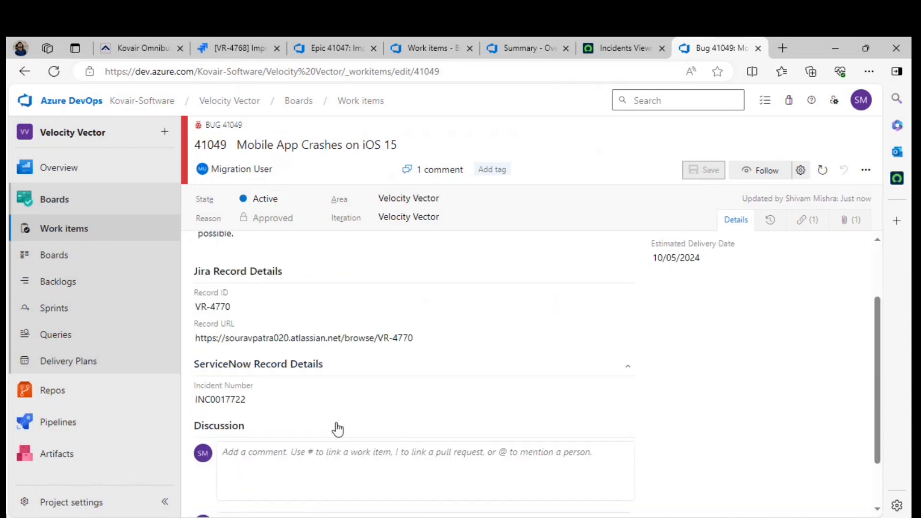
scroll(259, 475, "down", 1)
scroll(656, 331, "up", 3)
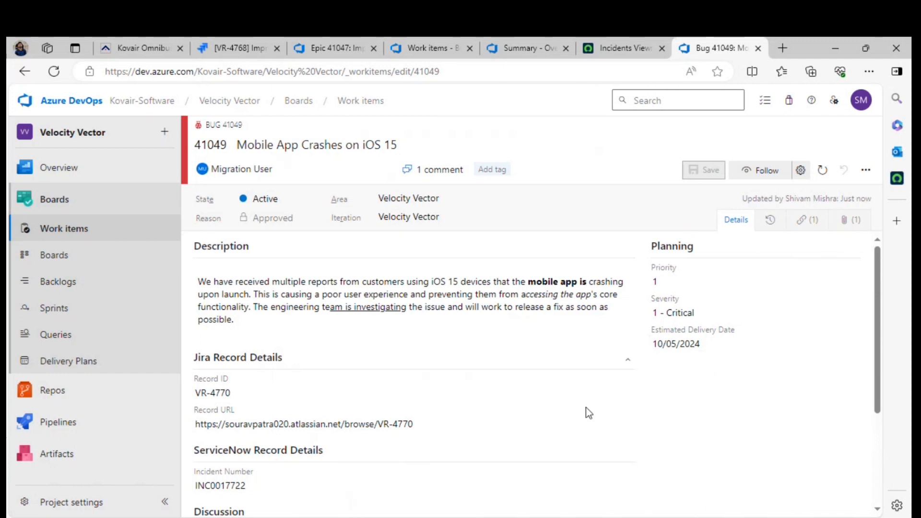
scroll(440, 412, "down", 1)
scroll(401, 434, "up", 2)
left_click(605, 51)
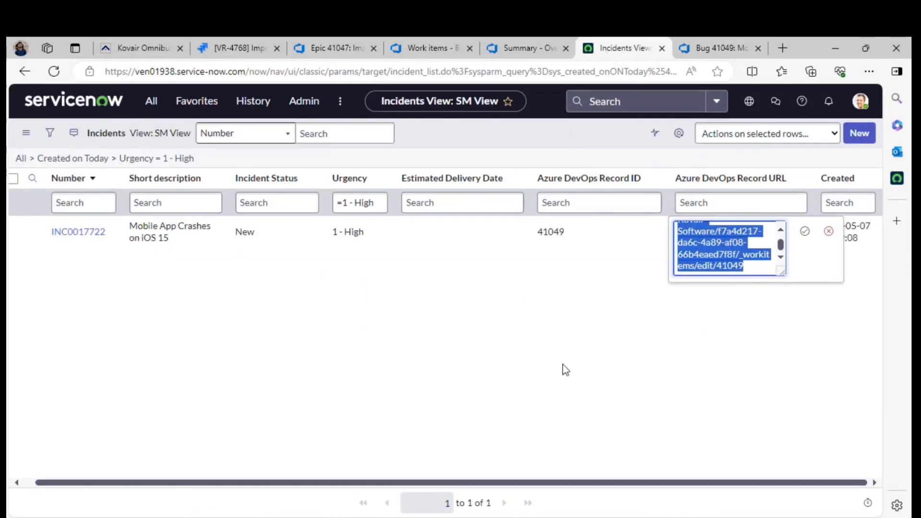
left_click(54, 72)
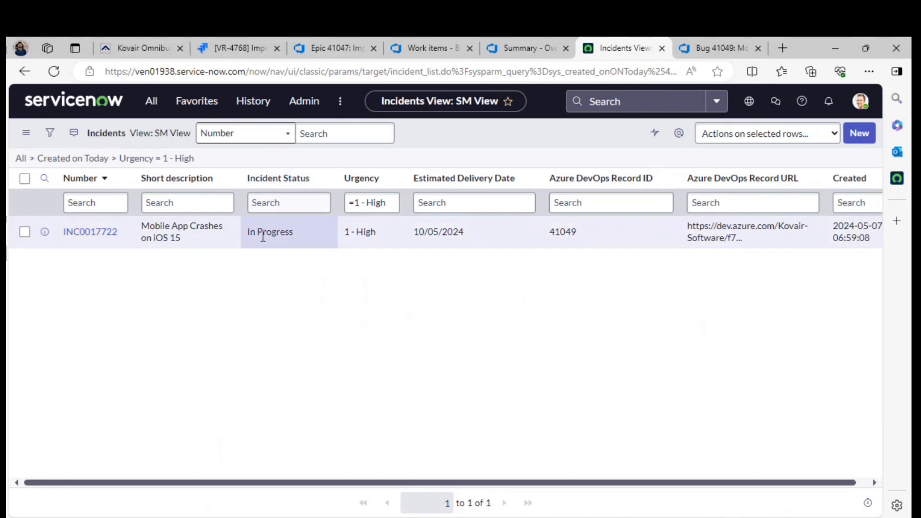
left_click(93, 232)
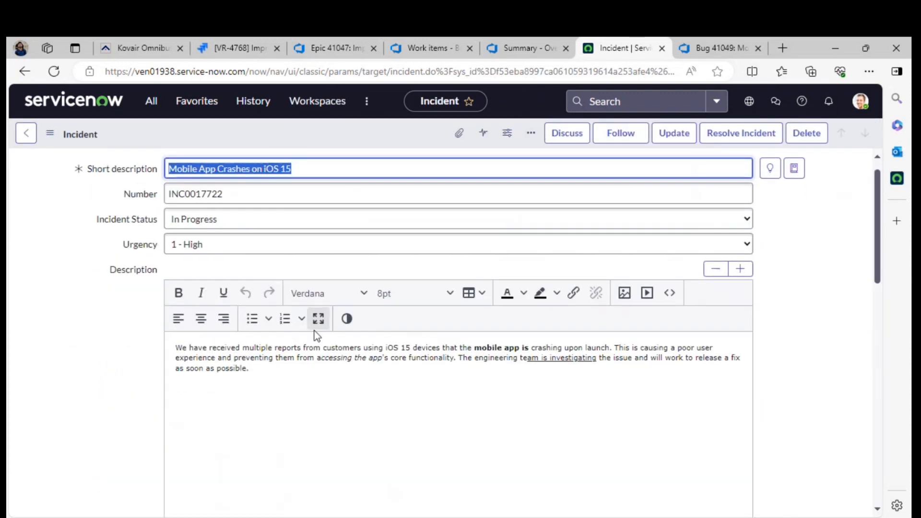
scroll(315, 329, "down", 5)
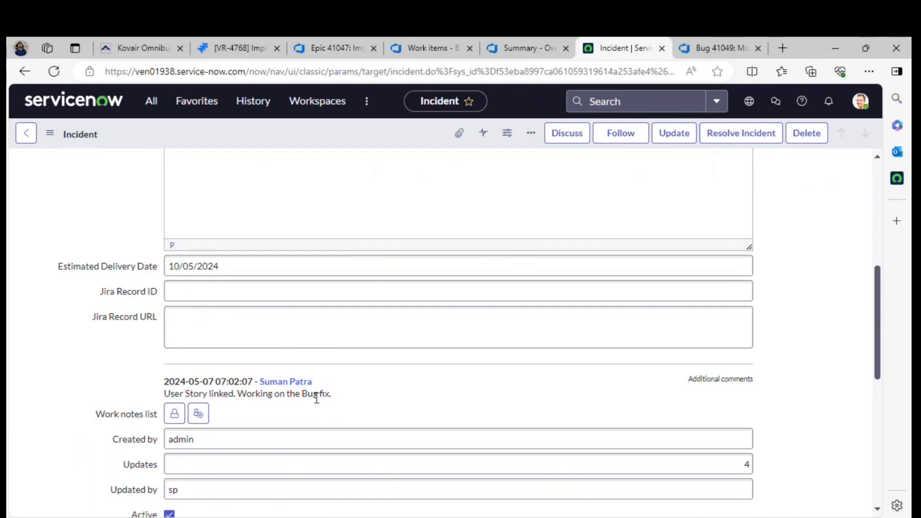
Switch to Jira, reload the issues, and examine the Mobile App Crashes on iOS 15 bug's status, incident ID, attachment and comments
left_click(242, 55)
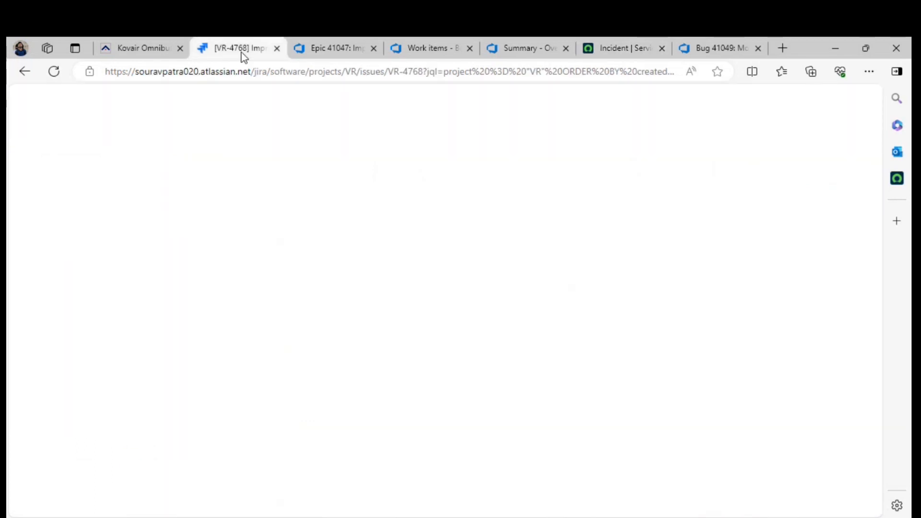
left_click(52, 73)
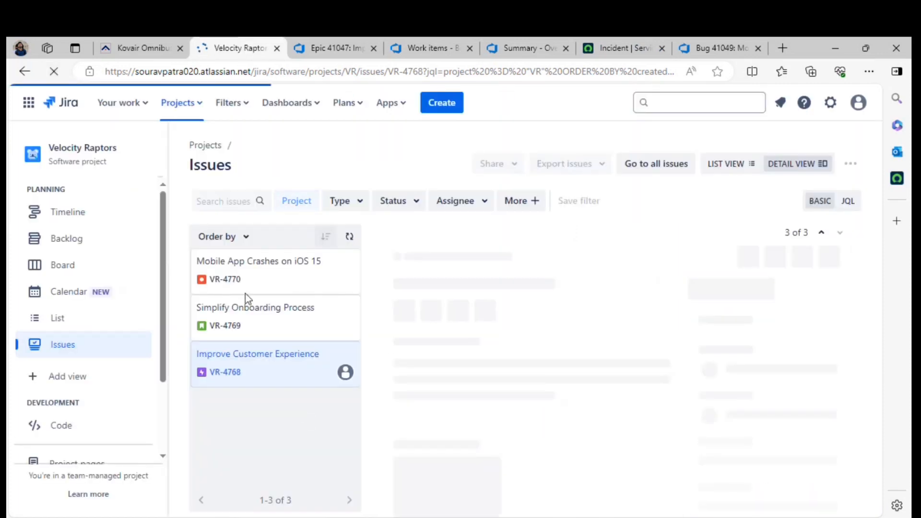
left_click(274, 275)
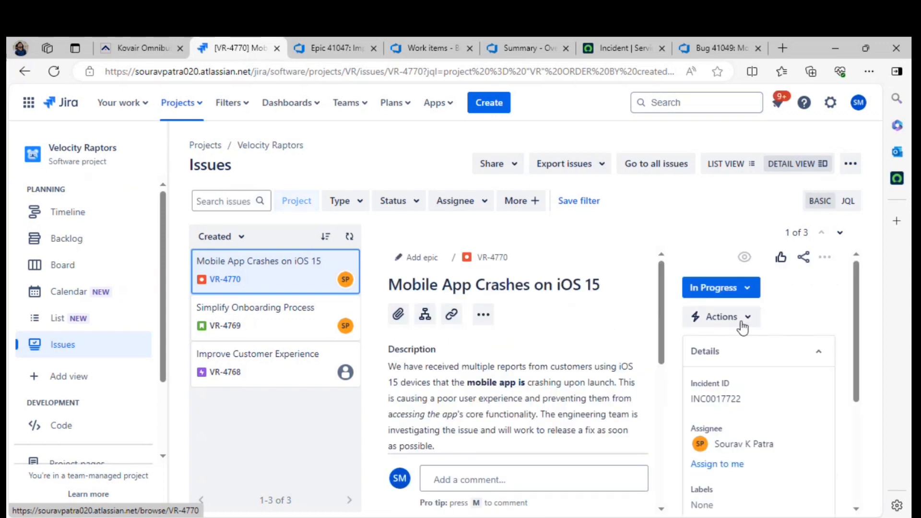
scroll(502, 390, "down", 5)
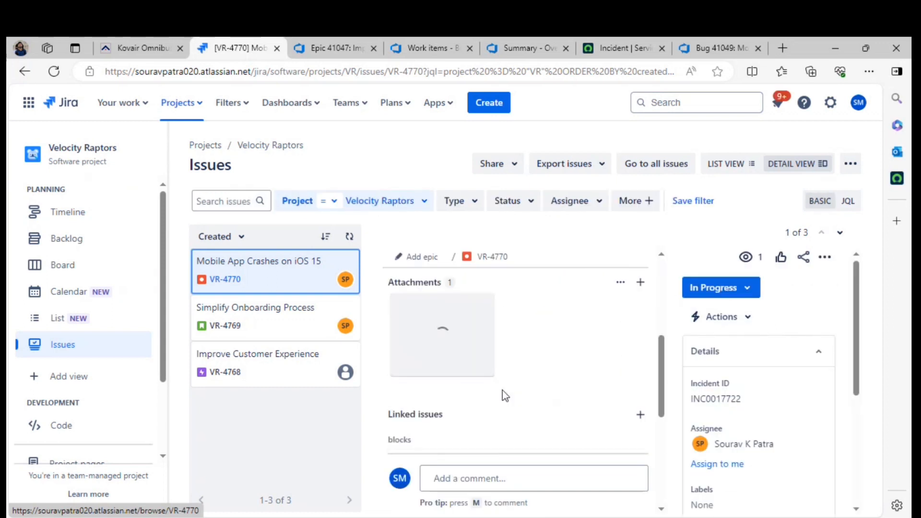
scroll(484, 379, "down", 3)
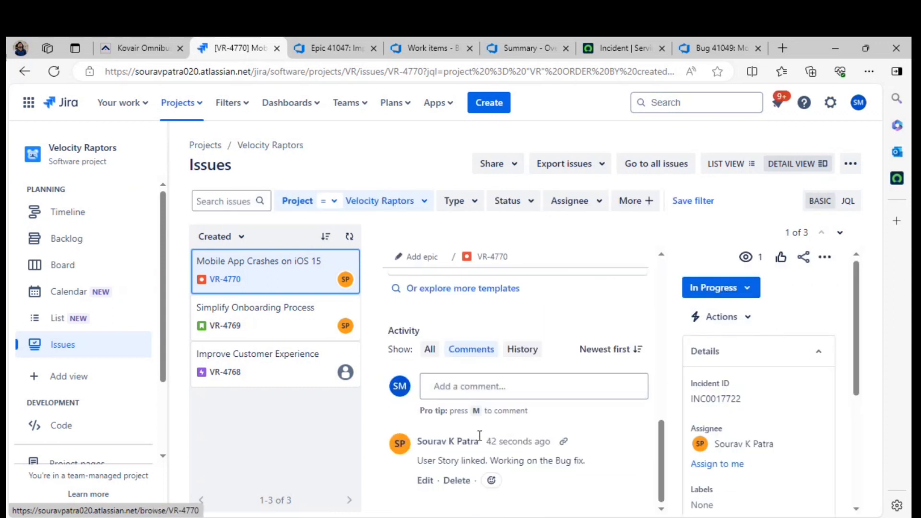
Open the Simplify Onboarding Process story in Jira and examine its linked issues, activity and description
left_click(214, 322)
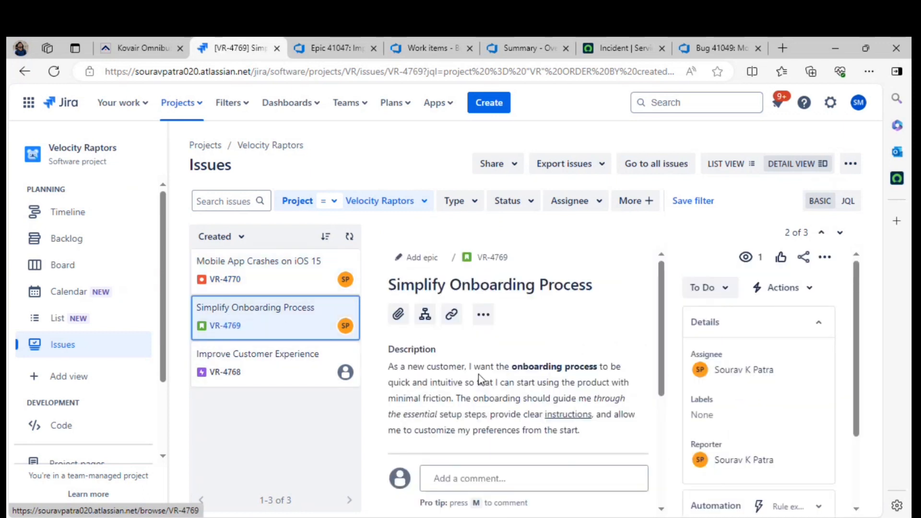
scroll(478, 381, "down", 2)
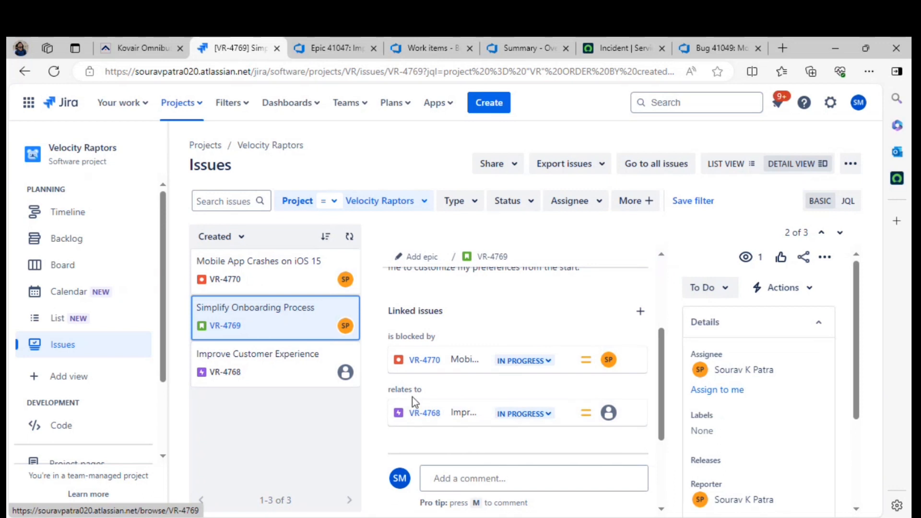
scroll(428, 393, "down", 3)
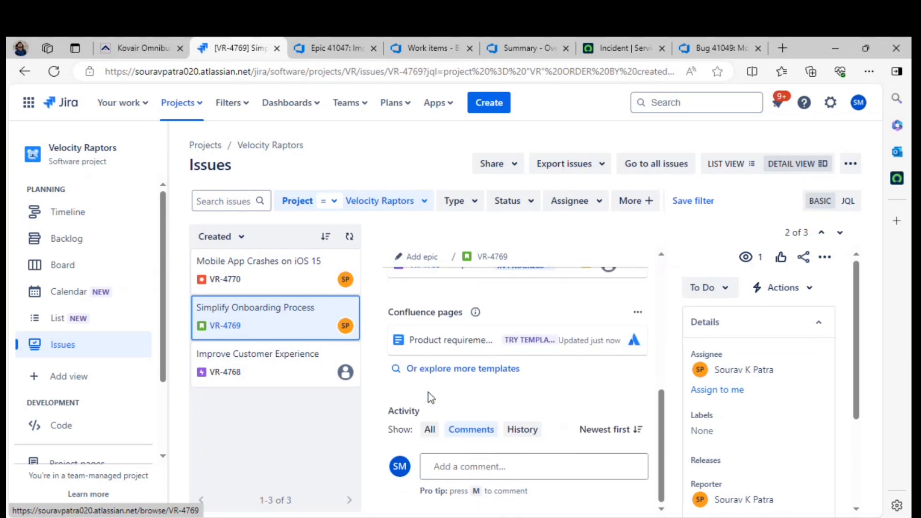
scroll(428, 392, "up", 6)
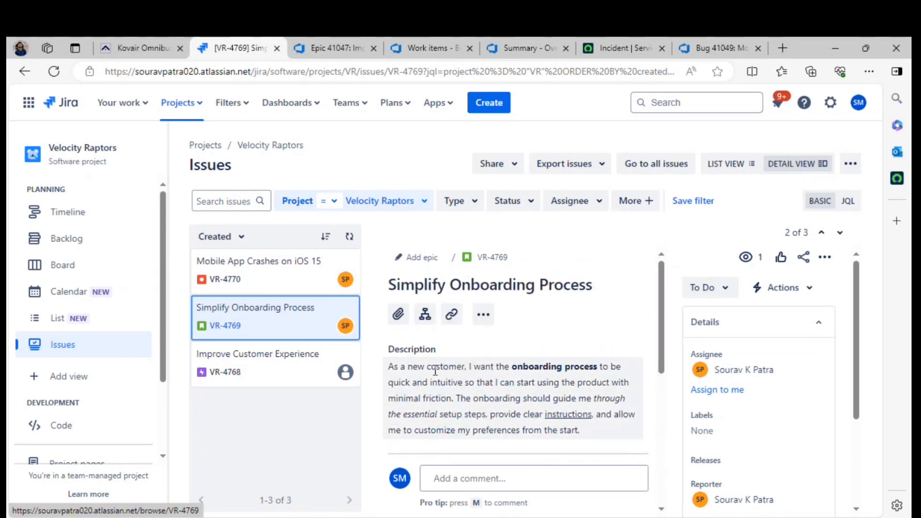